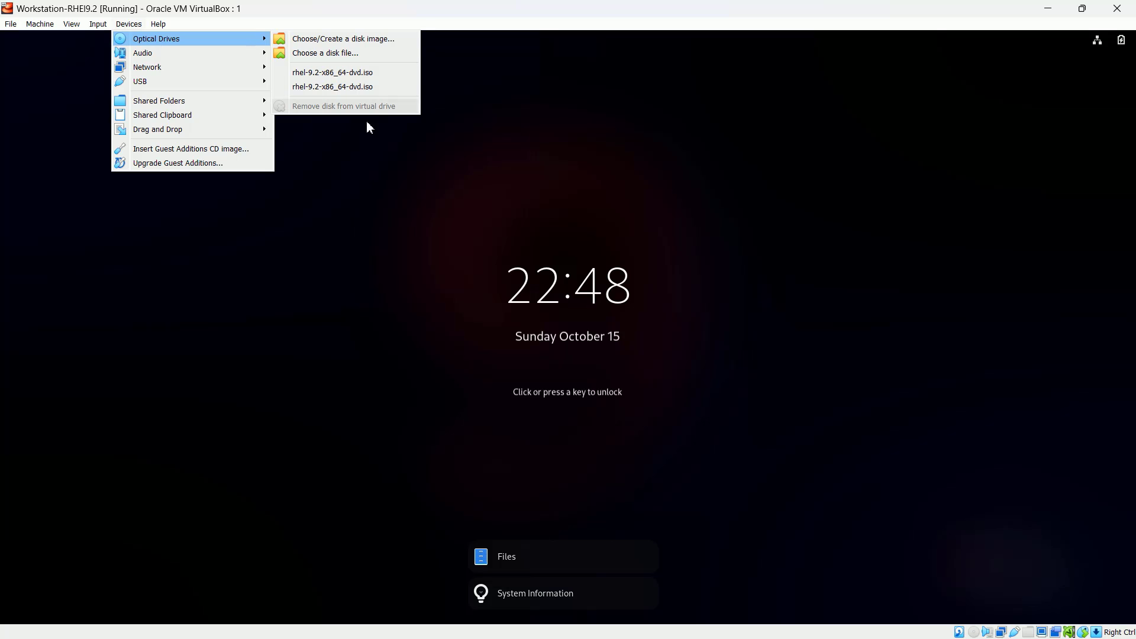
# - Log in to the RHEL 9.2 guest as root with the root password
pyautogui.click(445, 289)
pyautogui.click(445, 289)
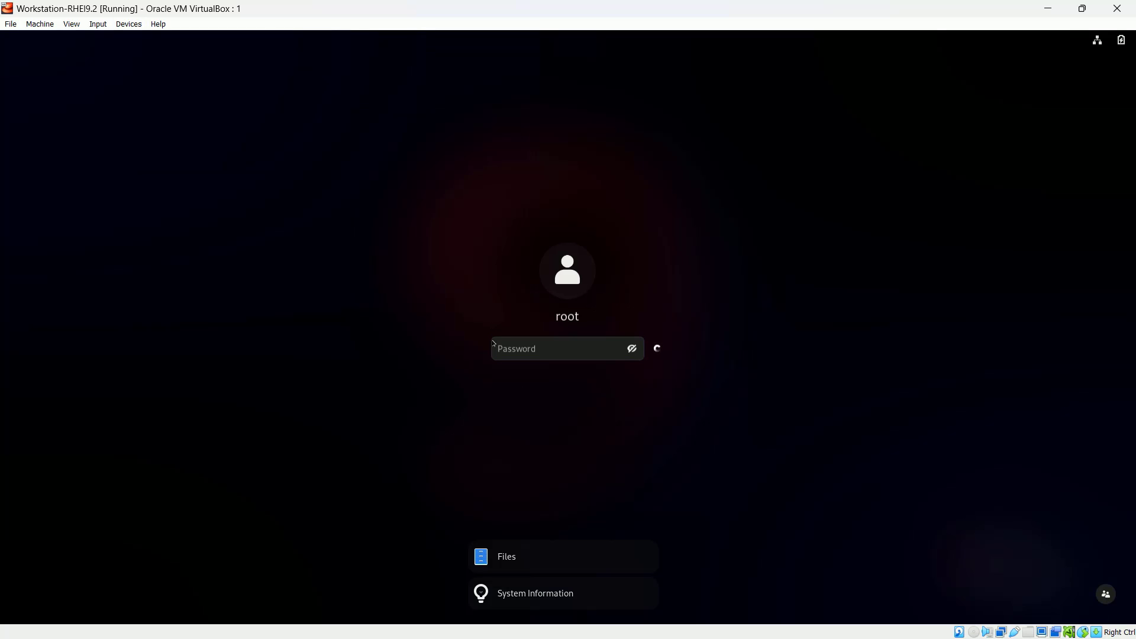
pyautogui.write('redhat')
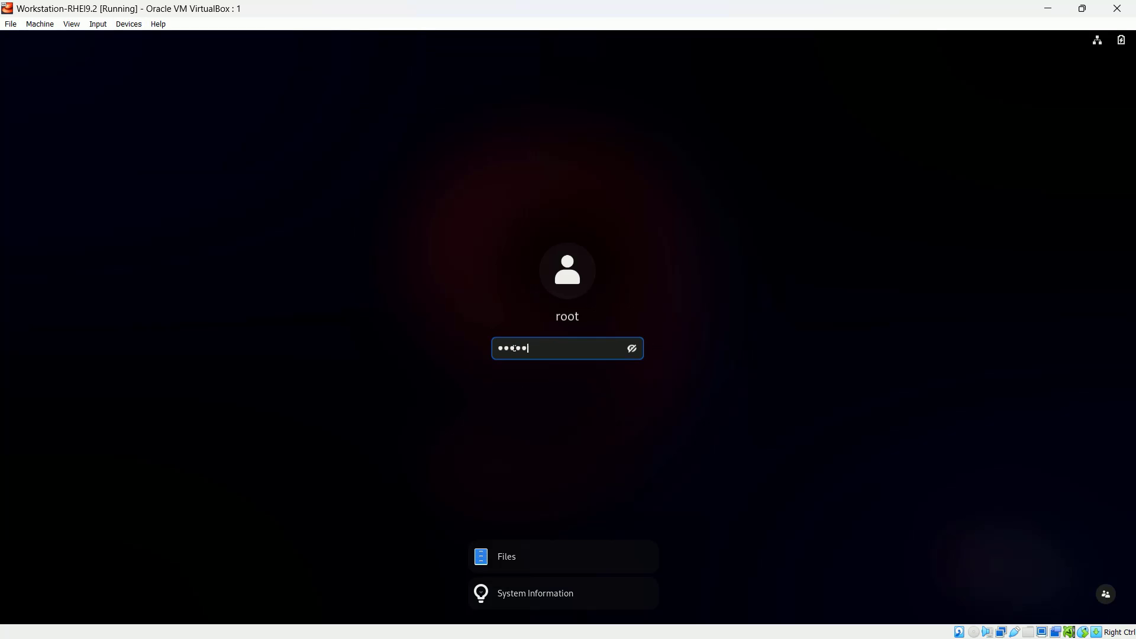
pyautogui.press('Return')
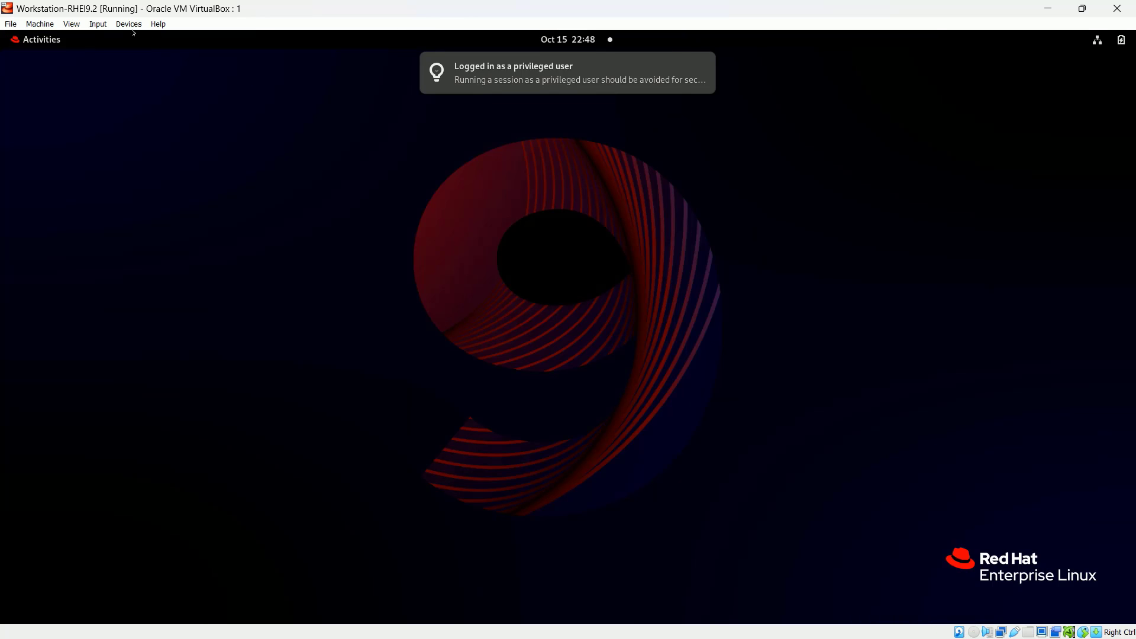
# - Insert the Guest Additions CD image from the Devices menu and cancel the autorun prompt
pyautogui.click(131, 27)
pyautogui.moveTo(147, 42)
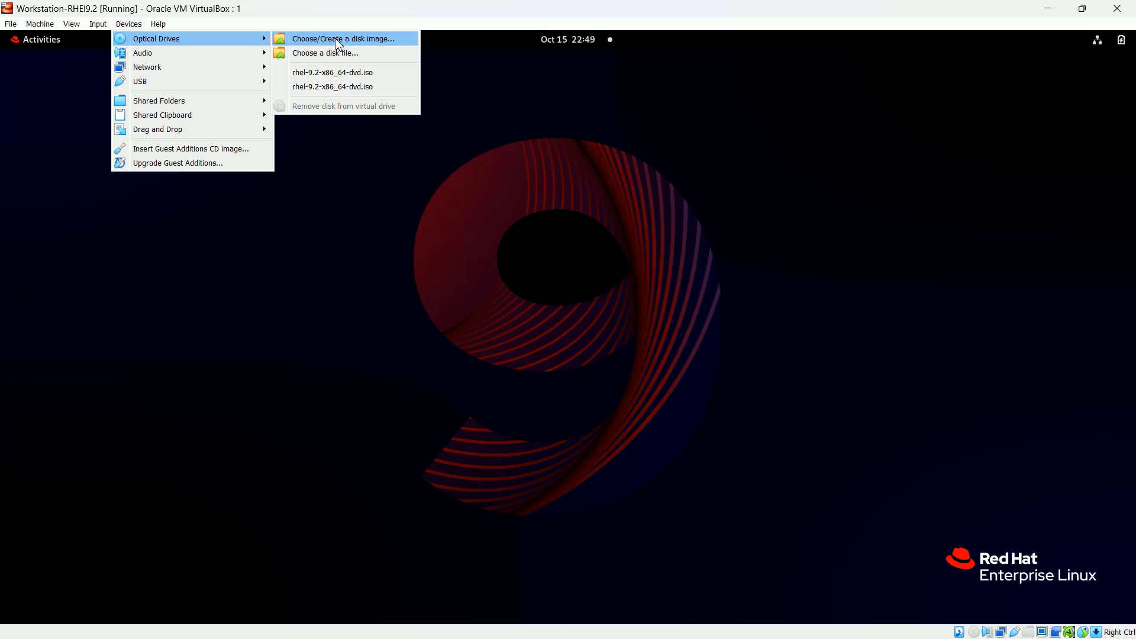
pyautogui.click(182, 152)
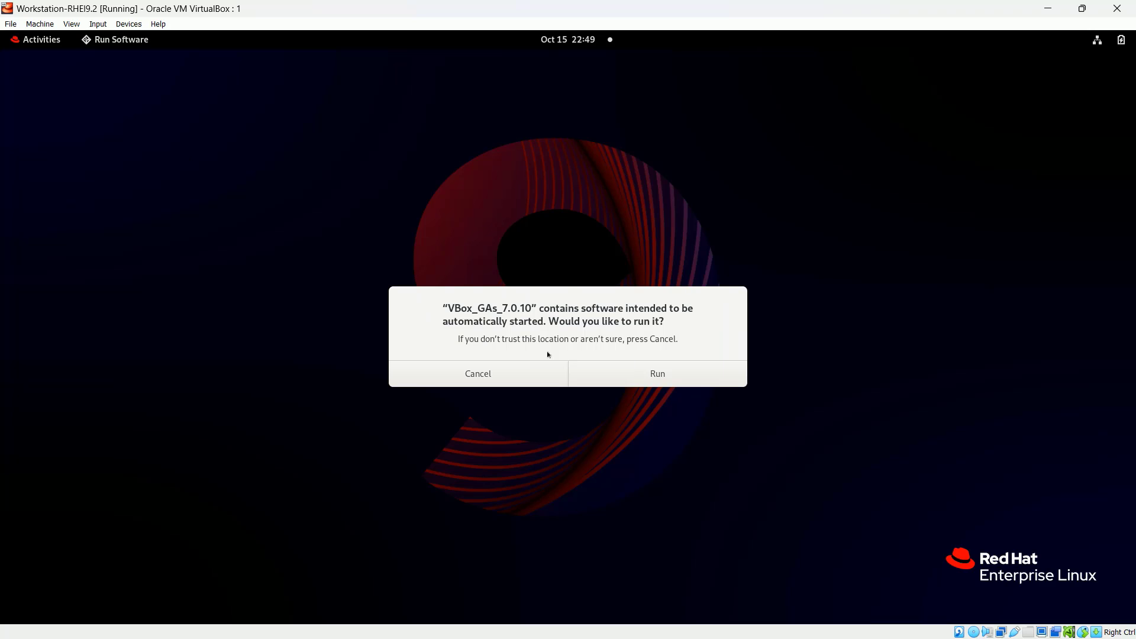
pyautogui.click(480, 373)
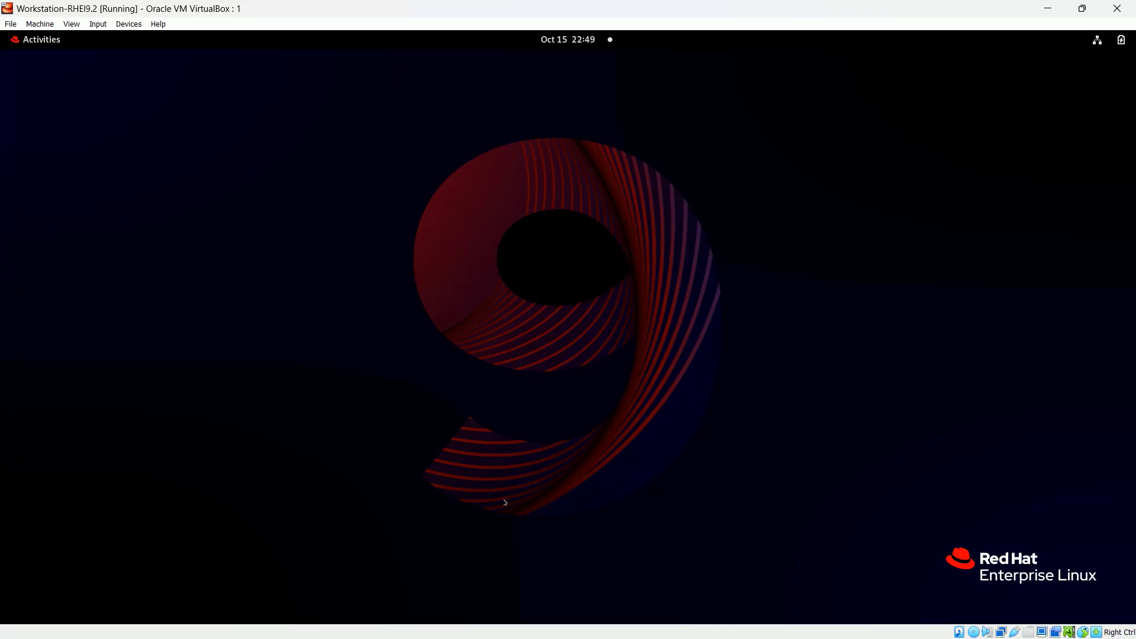
# - Select all 15 items on the VBox_GAs_7.0.10 disc in Files, then minimize the VM window
pyautogui.click(38, 45)
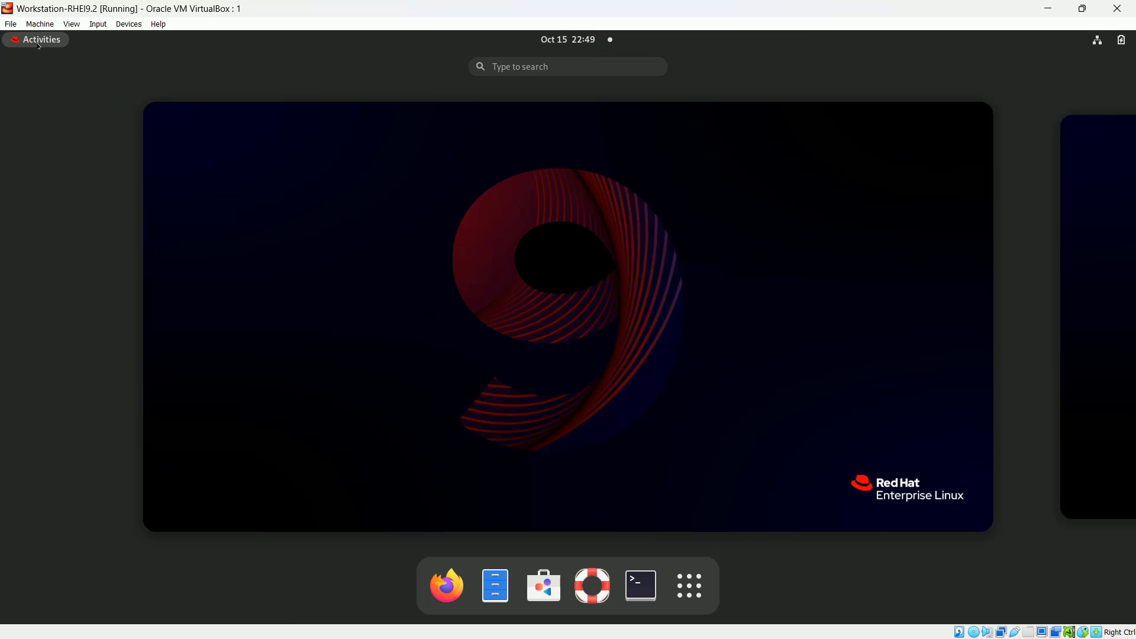
pyautogui.click(505, 587)
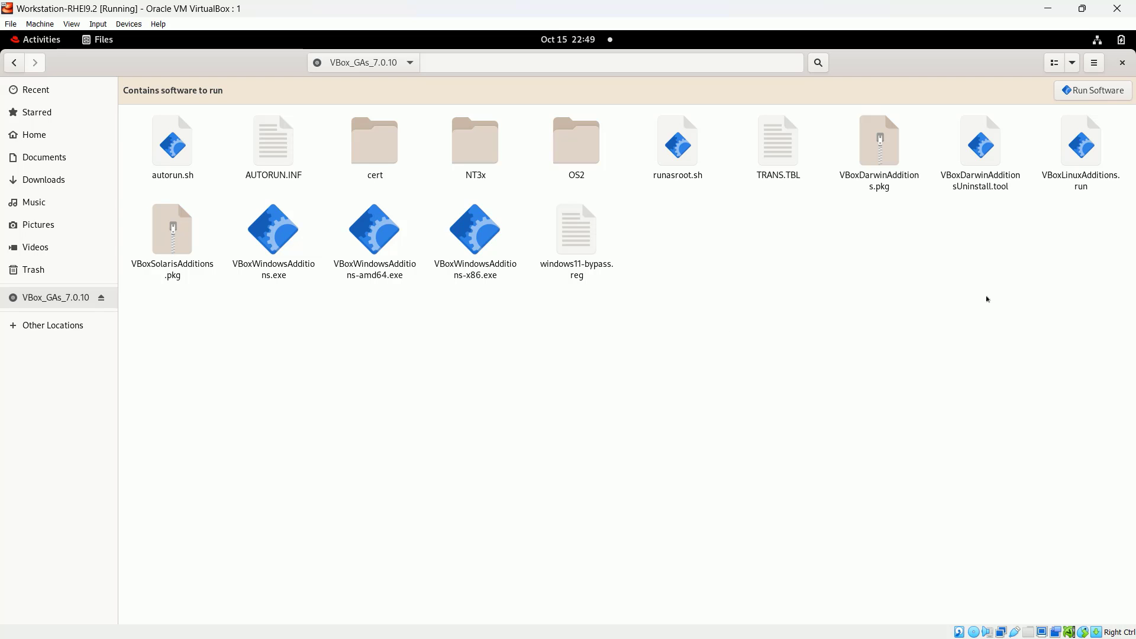
pyautogui.hotkey('ctrl', 'a')
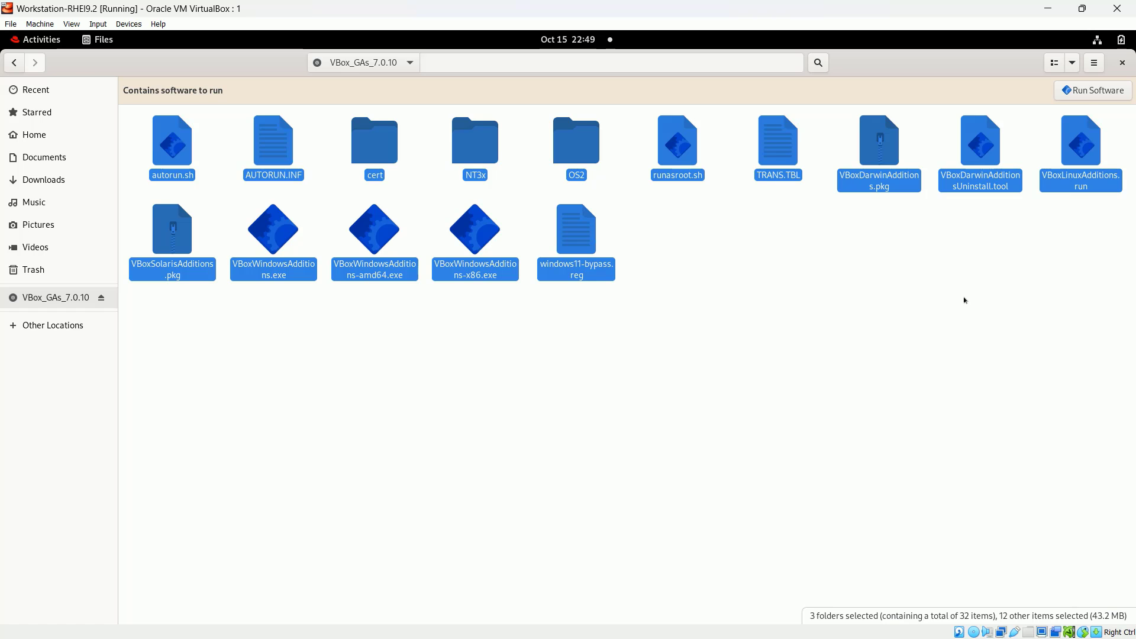
pyautogui.click(1047, 9)
# - Switch to the MobaXterm terminal and run df -h to find the mounted disc
pyautogui.hotkey('alt', 'Tab')
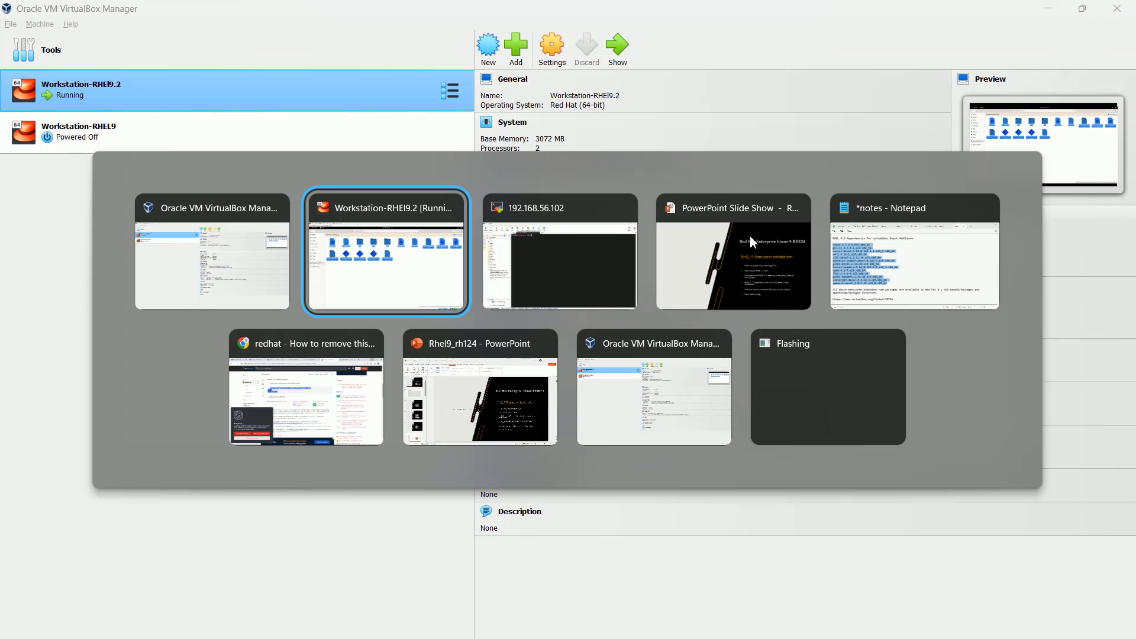
pyautogui.hotkey('alt', 'Tab')
pyautogui.write('df -h')
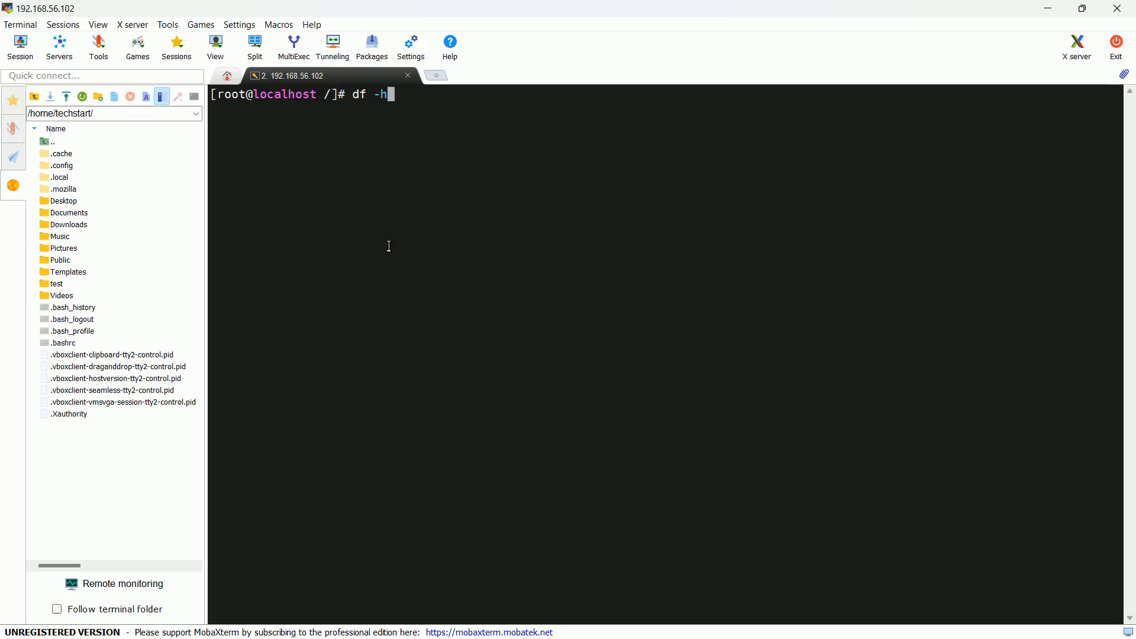
pyautogui.press('Return')
# - Change into /run/media/root/VBox_GAs_7.0.10/ and list its files with ls
pyautogui.write('cd /r')
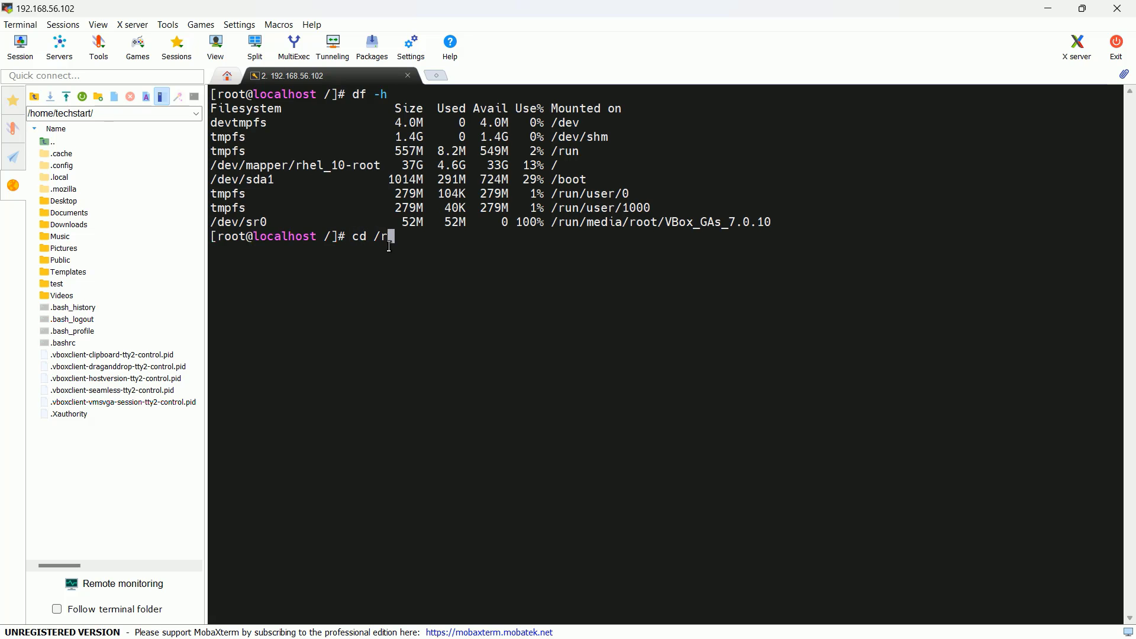
pyautogui.write('un/me')
pyautogui.press('Tab')
pyautogui.write('ro')
pyautogui.press('Tab')
pyautogui.write('V')
pyautogui.press('Tab')
pyautogui.press('Return')
pyautogui.write('ls')
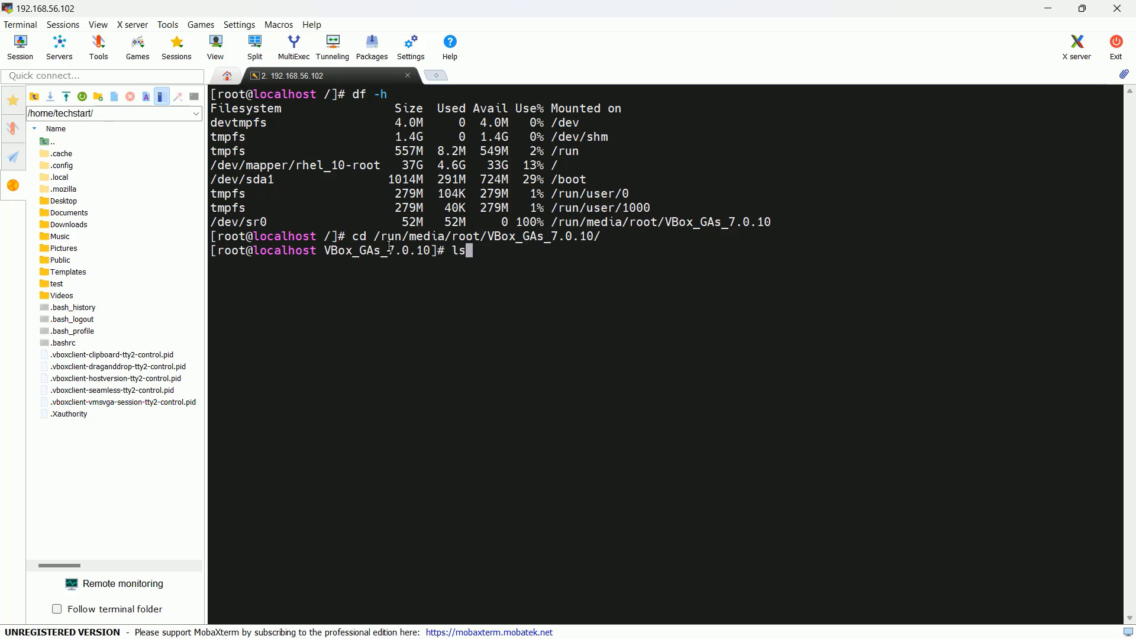
pyautogui.press('Return')
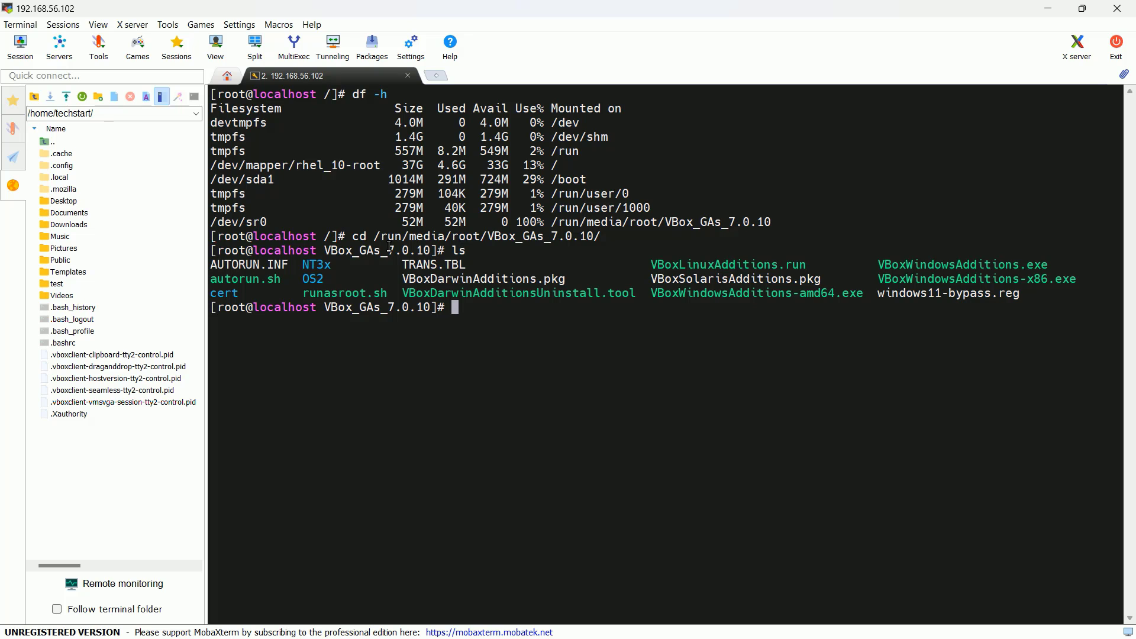
# - Create a folder named VBox_Guest_Additions in the VM's Documents folder
pyautogui.click(1040, 13)
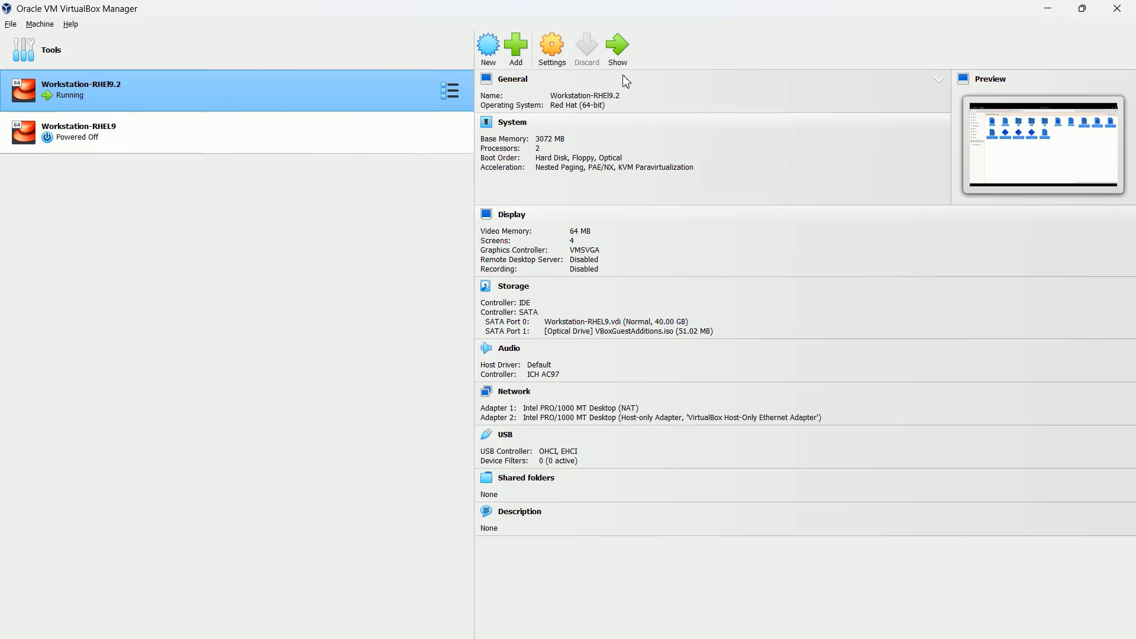
pyautogui.click(619, 59)
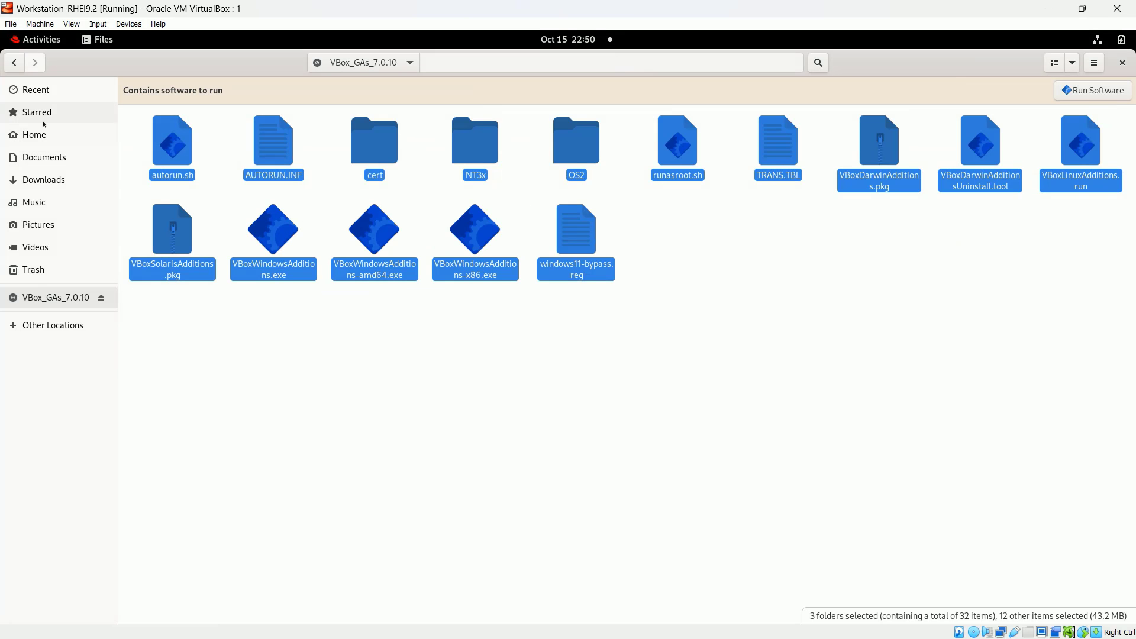
pyautogui.click(55, 157)
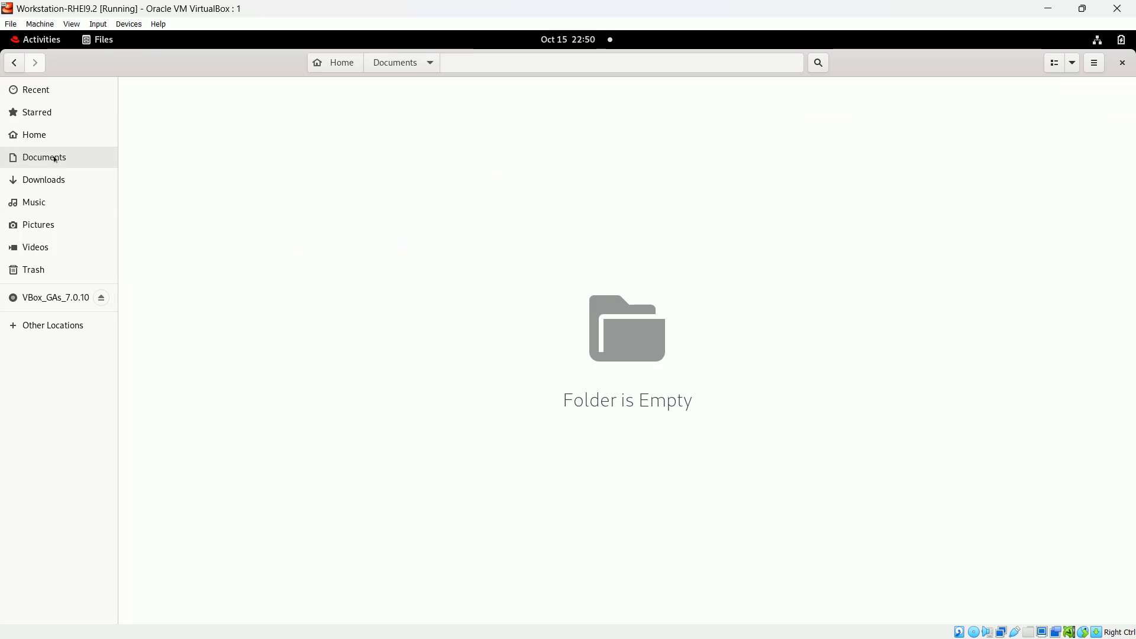
pyautogui.rightClick(358, 219)
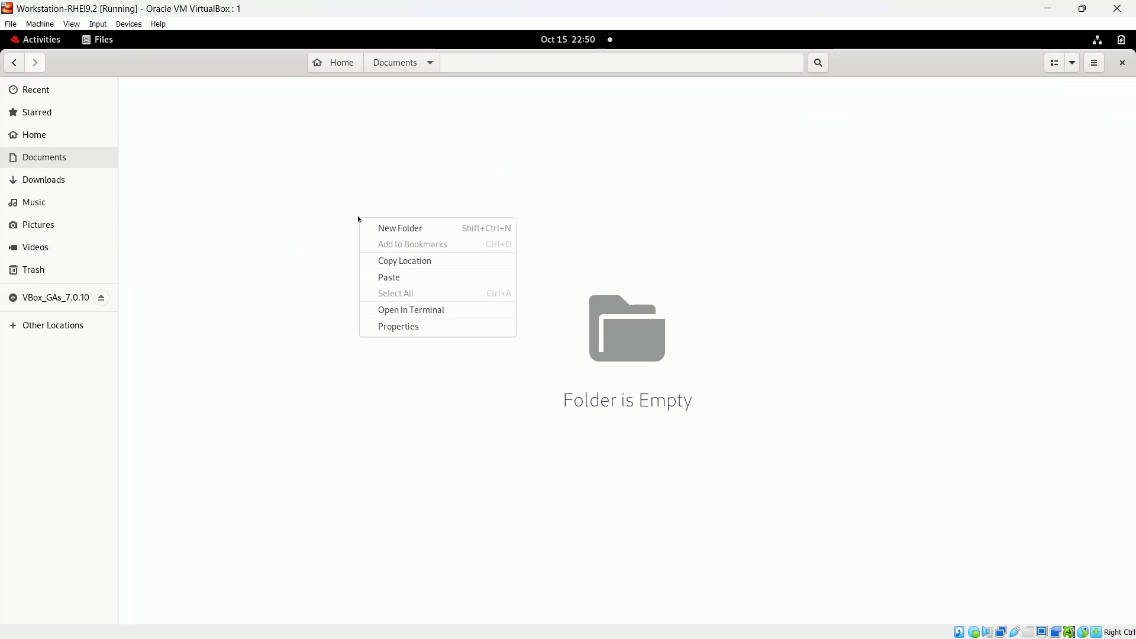
pyautogui.click(417, 231)
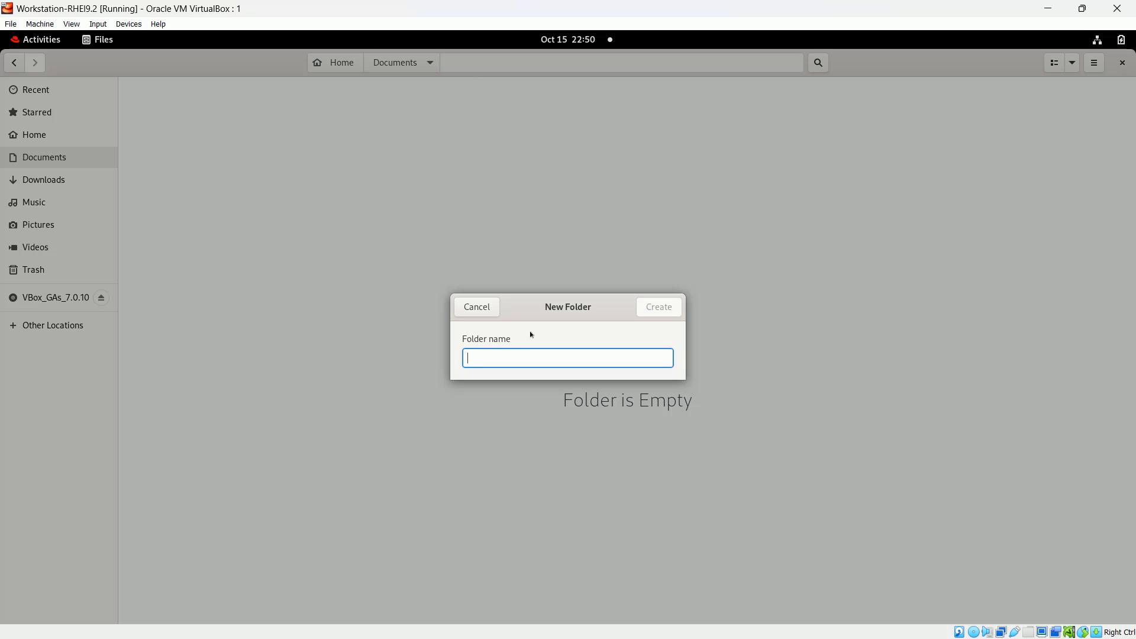
pyautogui.write('VBox_')
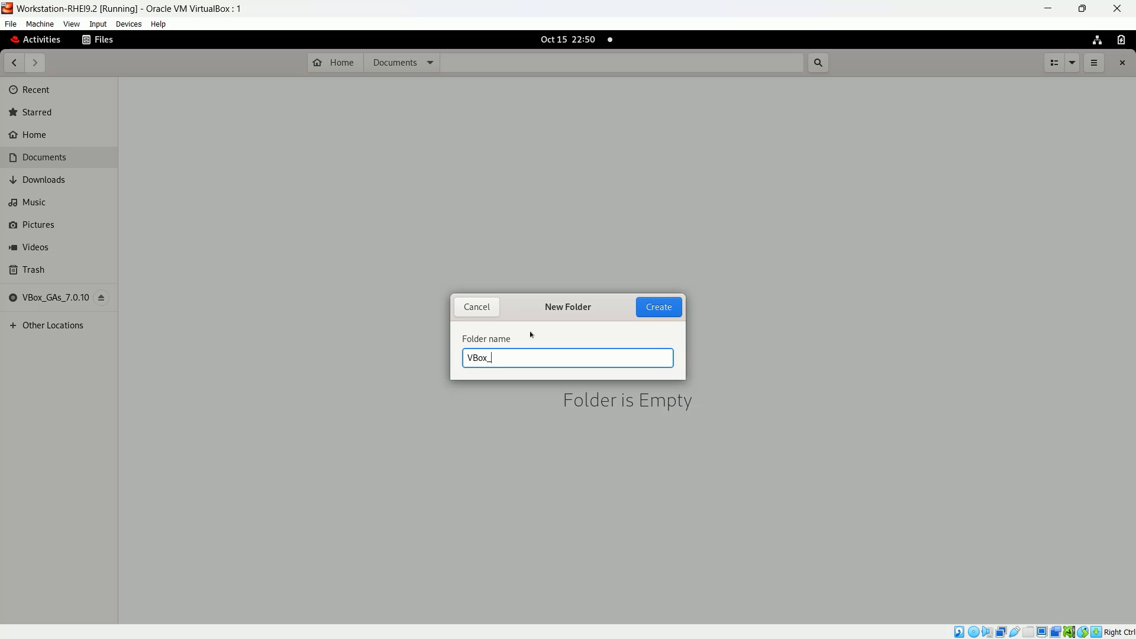
pyautogui.write('Guest')
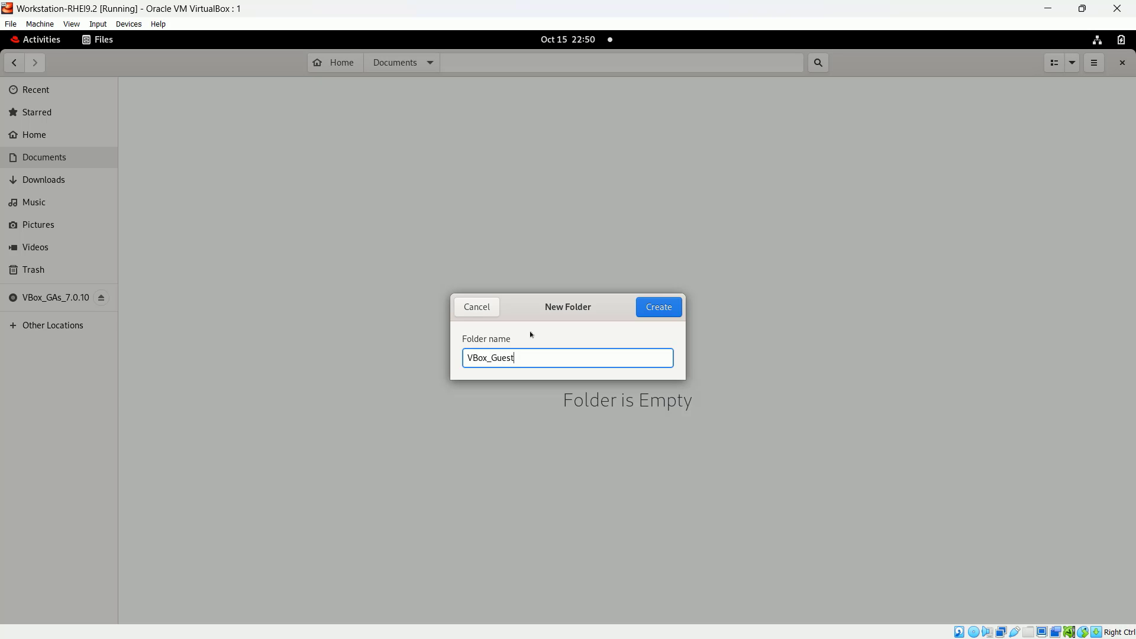
pyautogui.write('_Additions')
pyautogui.click(658, 307)
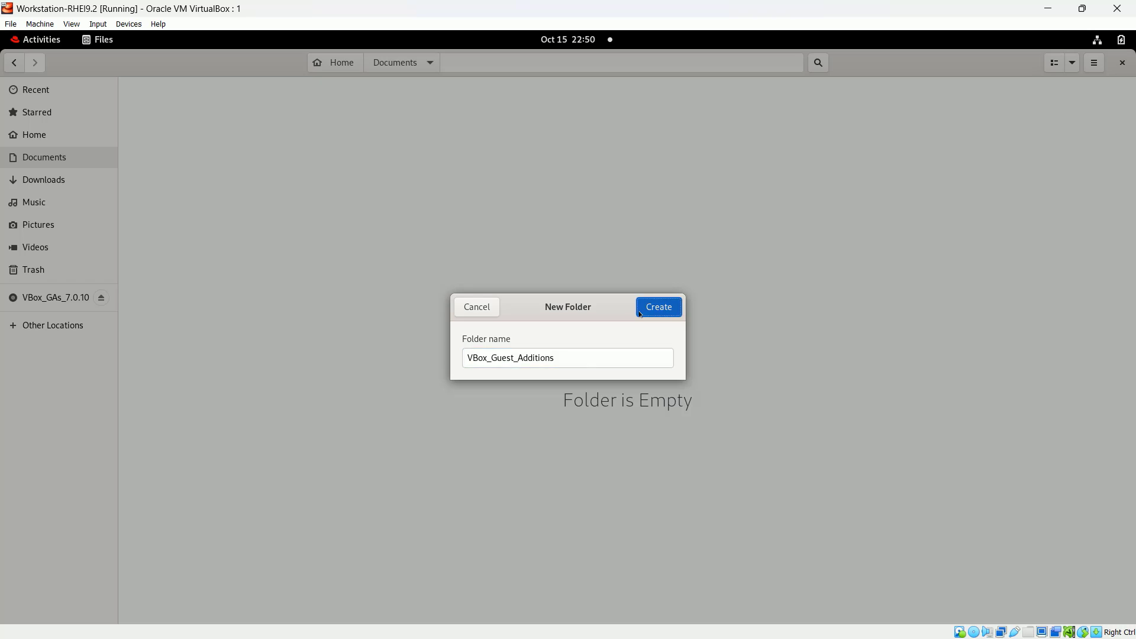
# - Paste the disc files into VBox_Guest_Additions, deselect them, and minimize the VM window
pyautogui.doubleClick(215, 130)
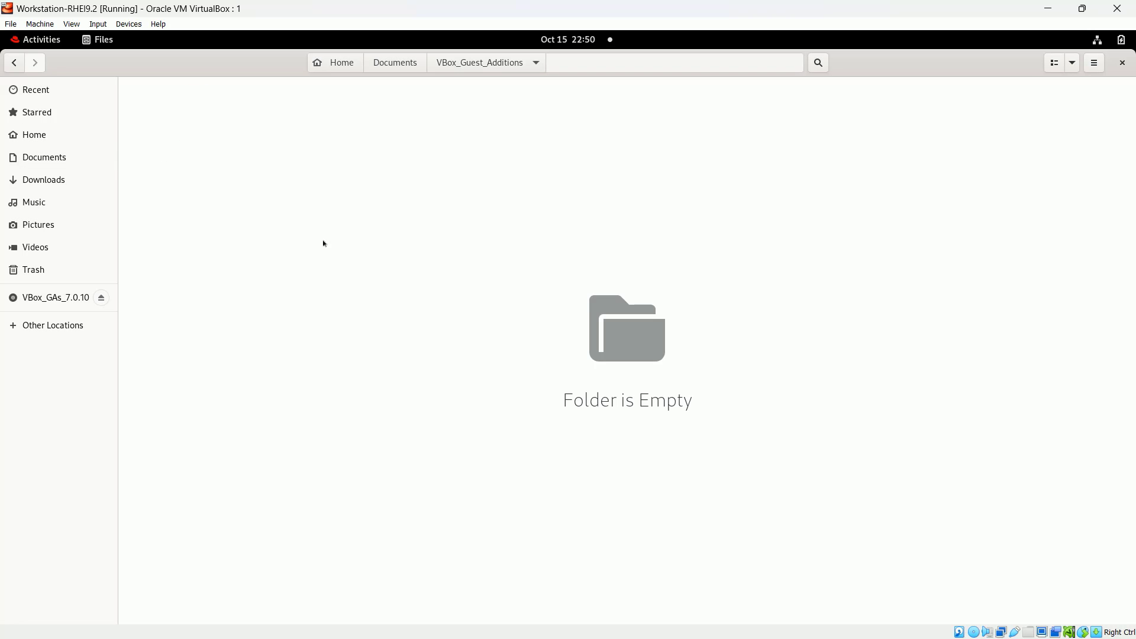
pyautogui.hotkey('ctrl', 'v')
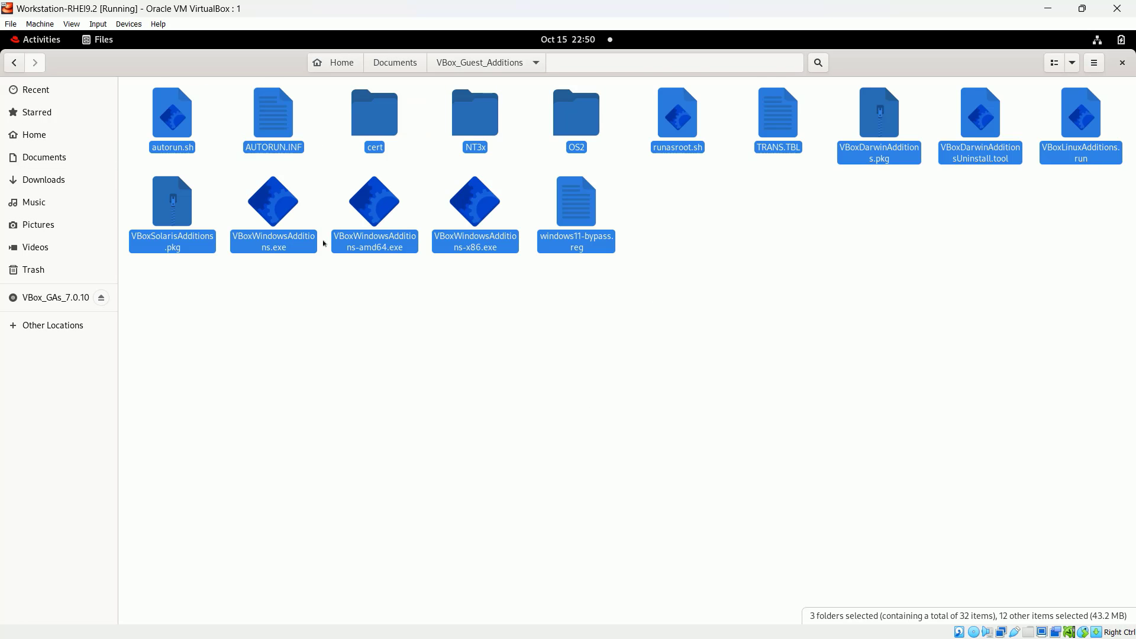
pyautogui.click(284, 314)
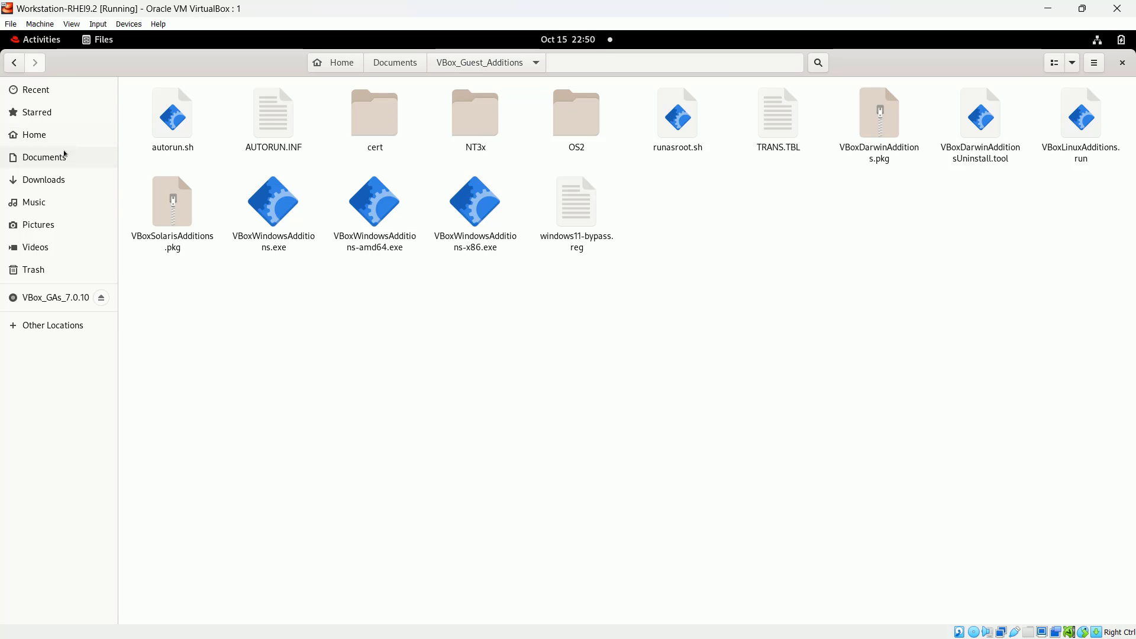
pyautogui.hotkey('alt', 'Tab')
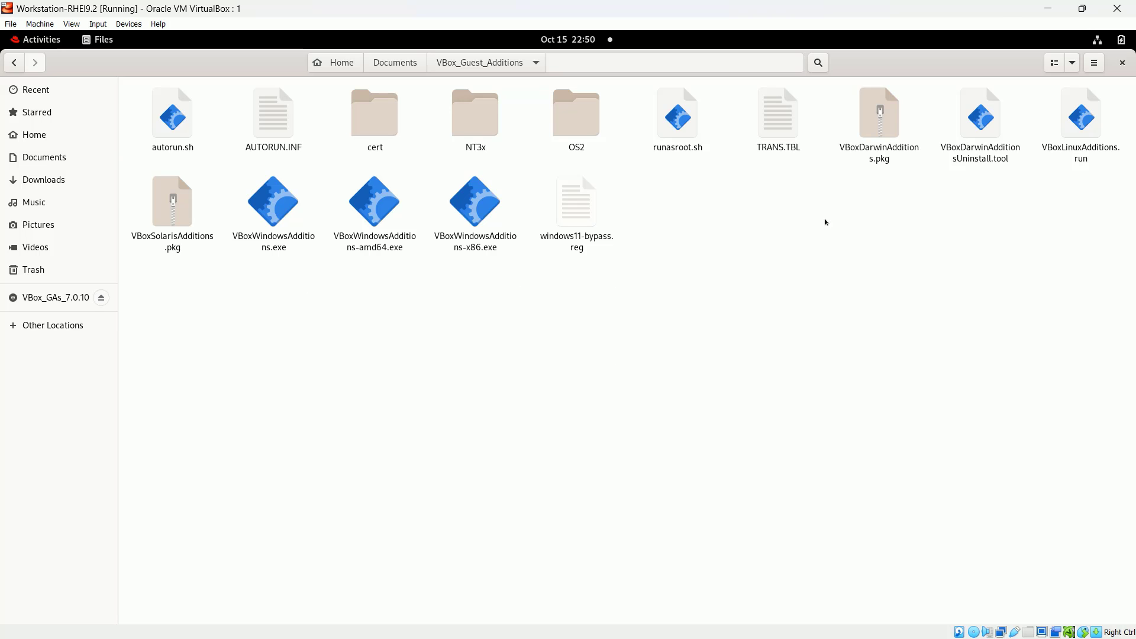
pyautogui.click(1045, 12)
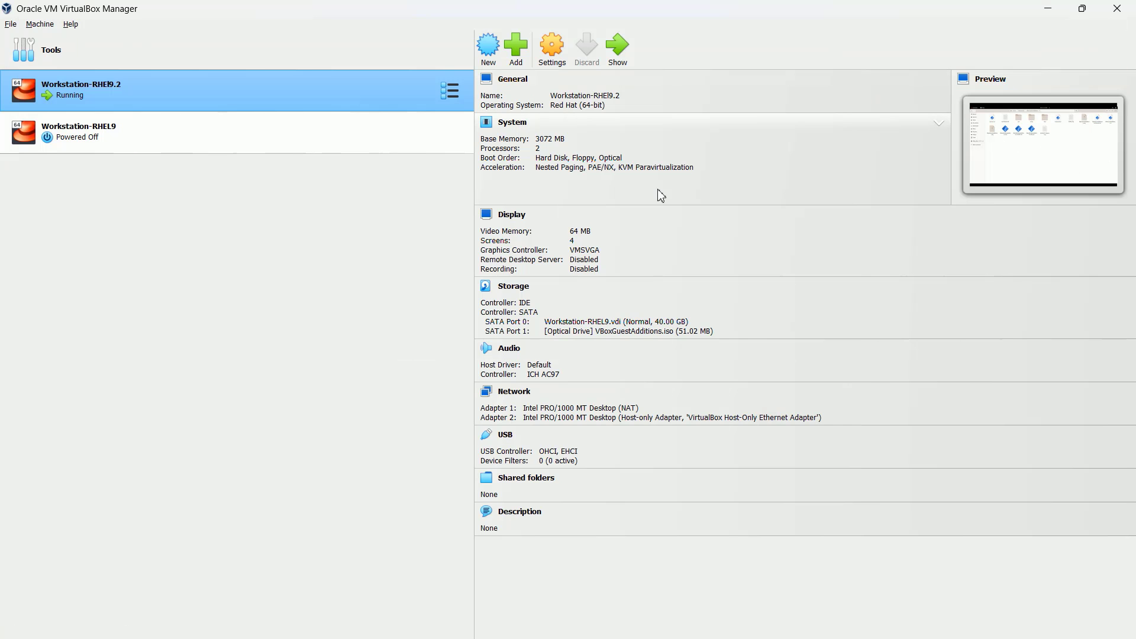
# - In MobaXterm, go to /root/Documents and list its contents with ls -ltr
pyautogui.hotkey('alt', 'Tab')
pyautogui.click(591, 297)
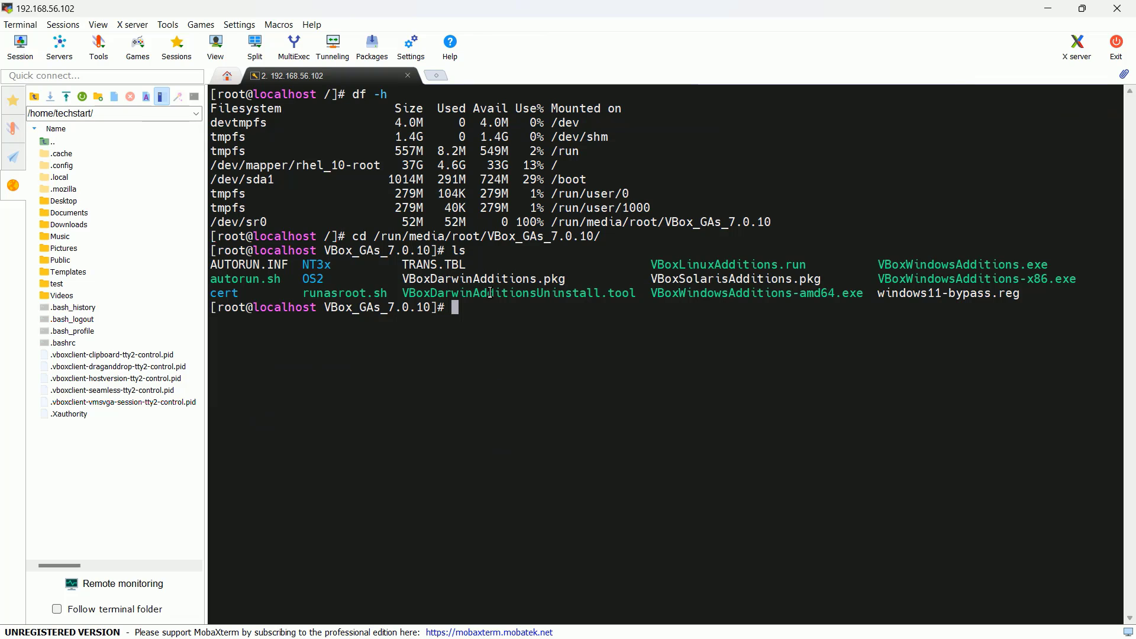
pyautogui.write('cd /root/')
pyautogui.press('Return')
pyautogui.write('ls')
pyautogui.press('Return')
pyautogui.write('cd D')
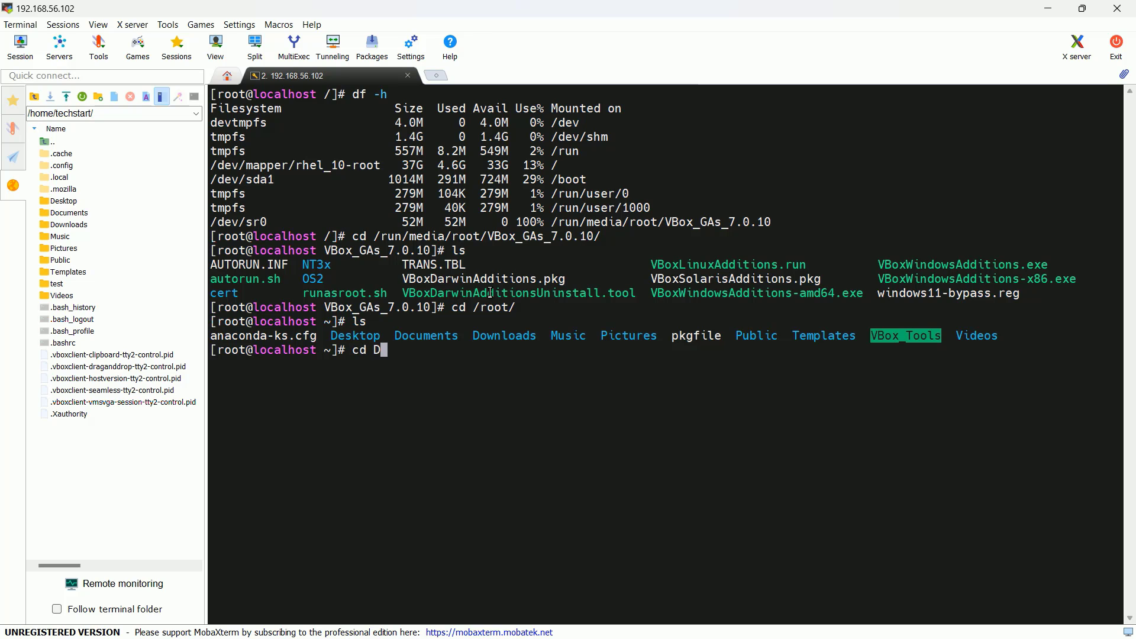
pyautogui.write('oc')
pyautogui.press('Tab')
pyautogui.press('Return')
pyautogui.write('ls -ltr')
pyautogui.press('Return')
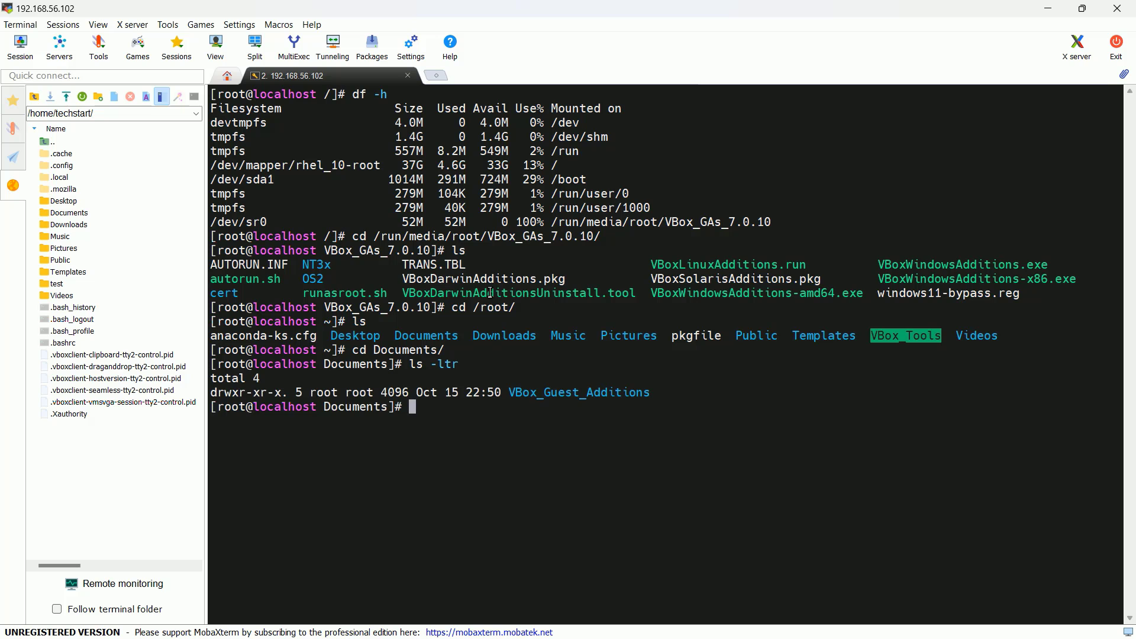
# - Enter VBox_Guest_Additions, clear the screen, then run pwd and ls -ltr
pyautogui.write('cd V')
pyautogui.press('Tab')
pyautogui.press('Return')
pyautogui.write('ls -ltr')
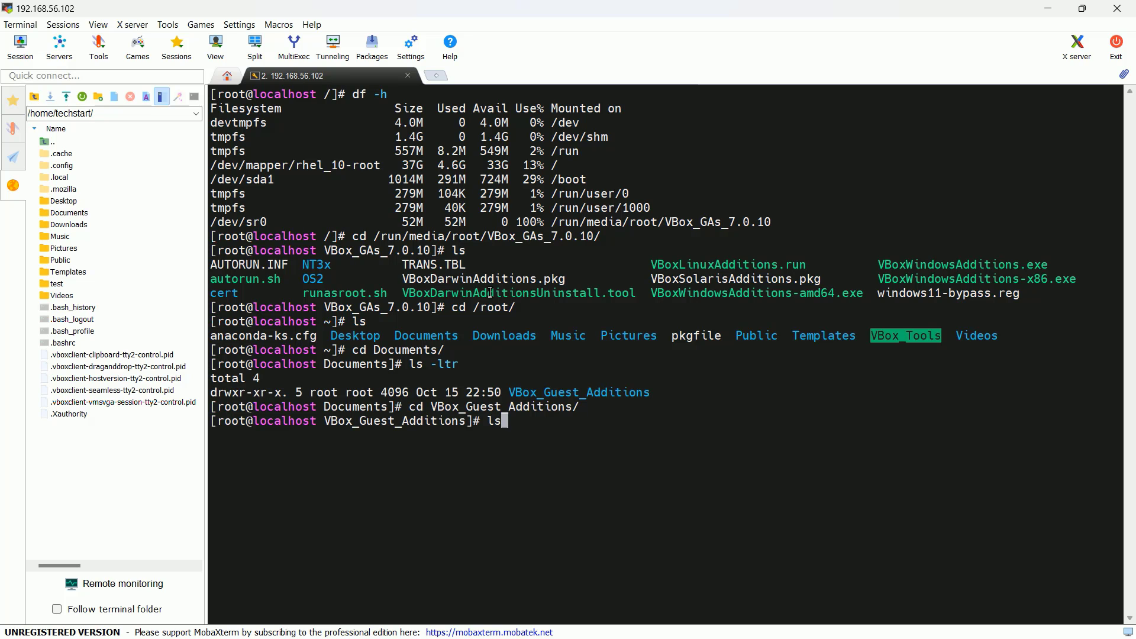
pyautogui.press('Return')
pyautogui.write('clear')
pyautogui.press('Return')
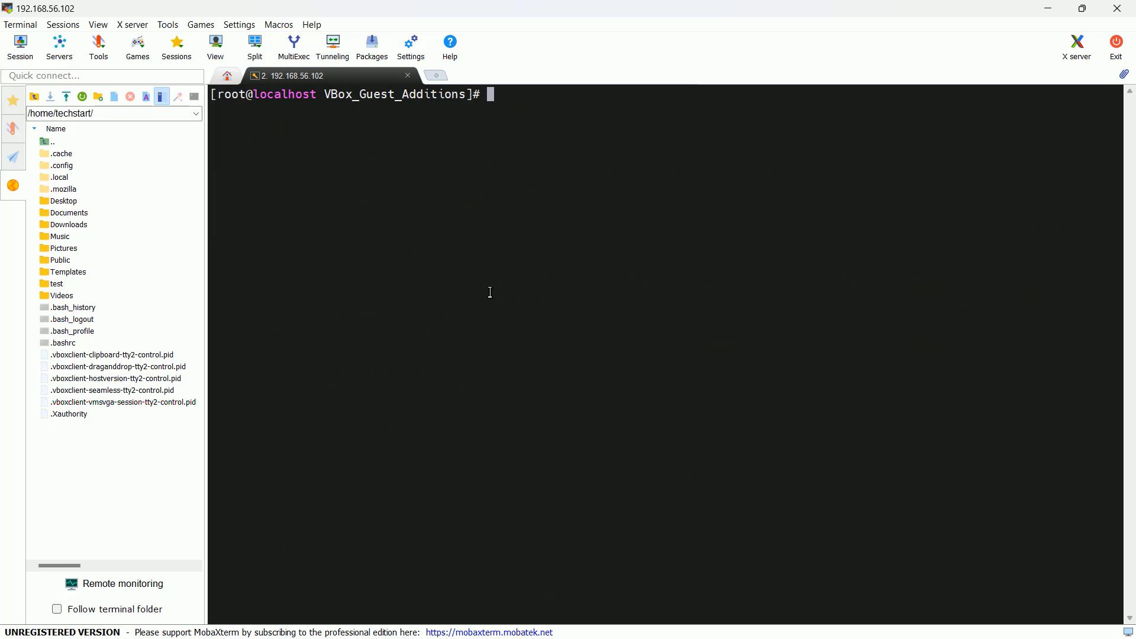
pyautogui.write('pwd')
pyautogui.press('Return')
pyautogui.write('ls -ltr')
pyautogui.press('Return')
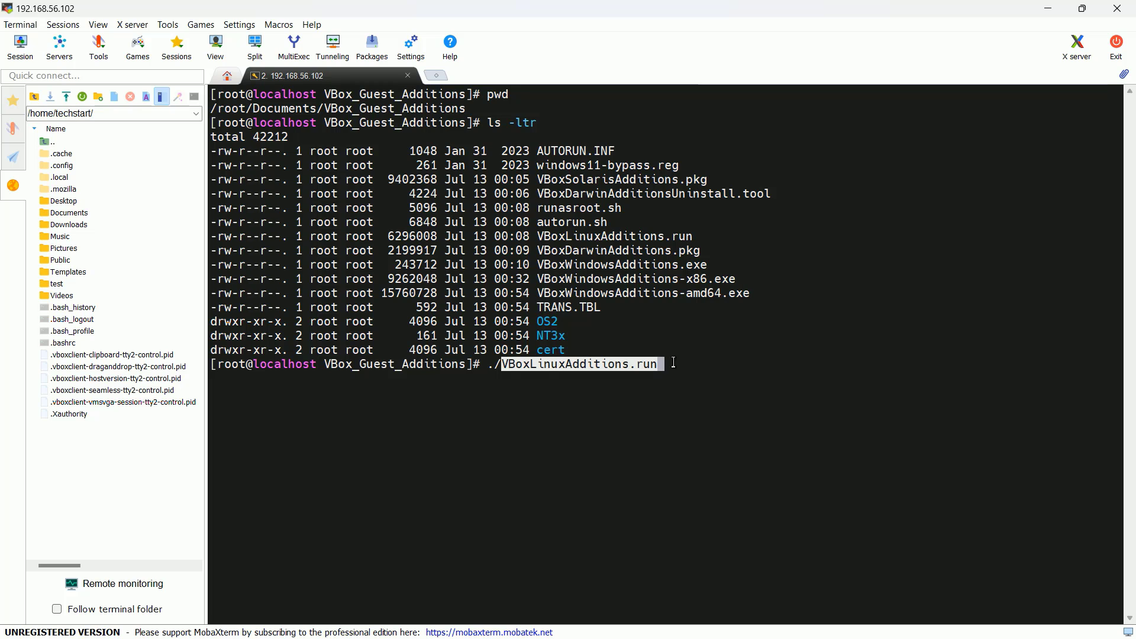
# - After a permission error, chmod 777 VBoxLinuxAdditions.run and rerun the installer
pyautogui.press('Return')
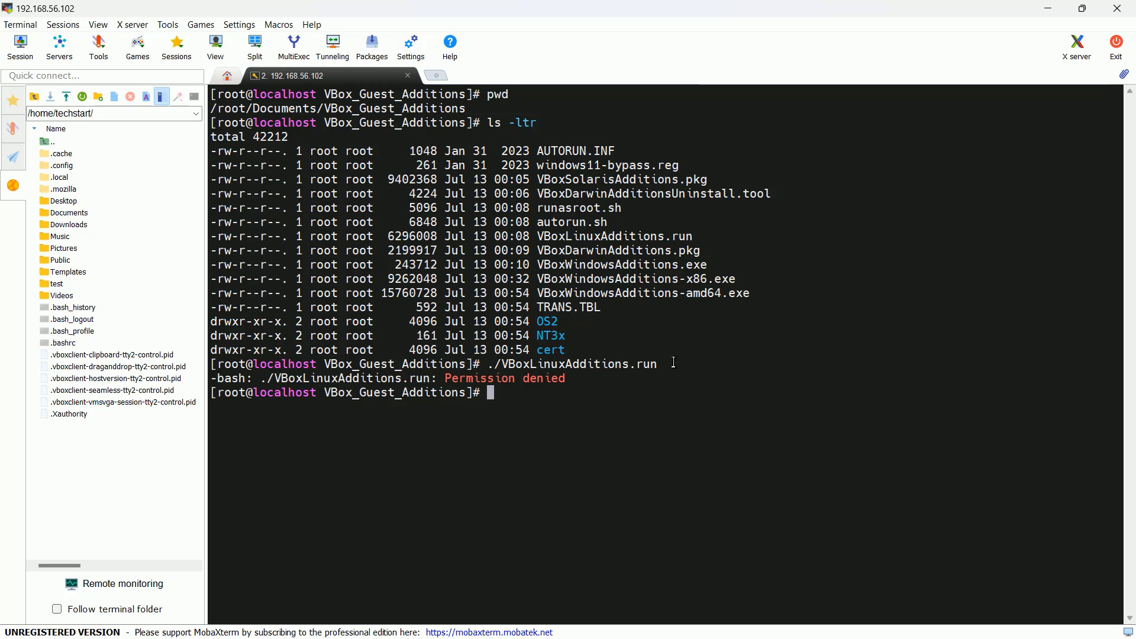
pyautogui.write('chmod 777')
pyautogui.rightClick(674, 362)
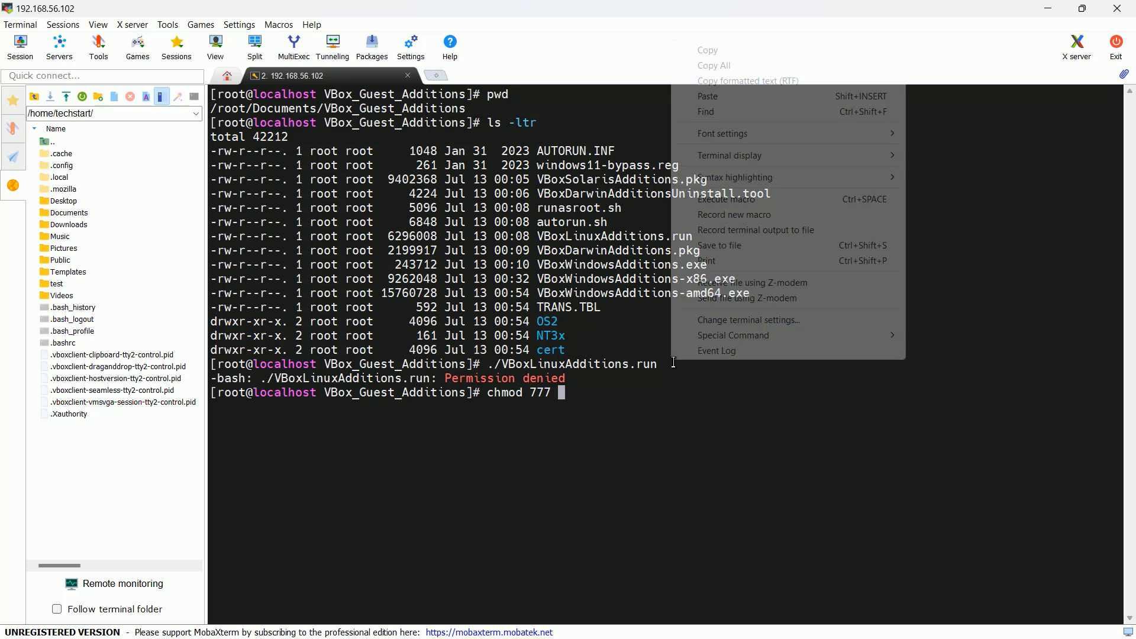
pyautogui.click(742, 104)
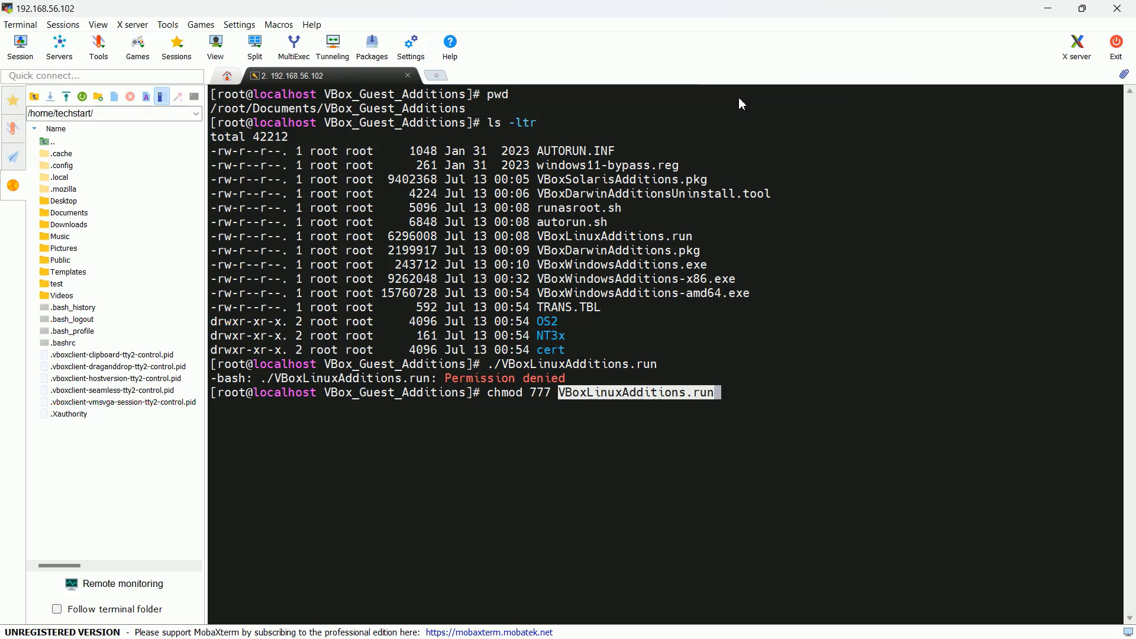
pyautogui.press('Return')
pyautogui.press('Up')
pyautogui.press('Up')
pyautogui.press('Return')
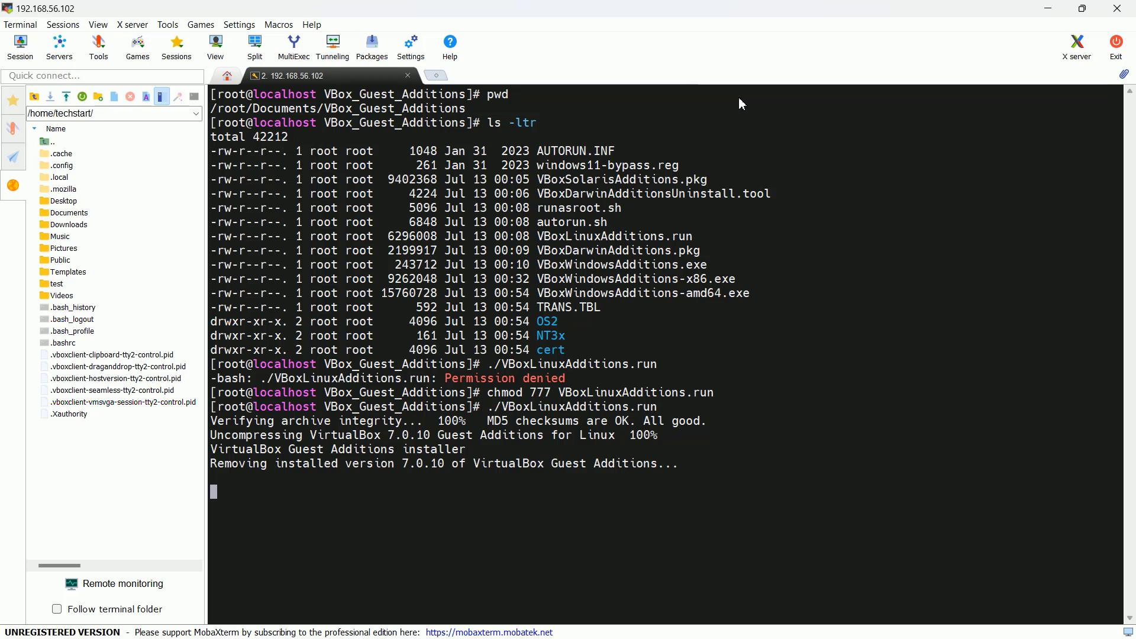
pyautogui.hotkey('alt', 'Tab')
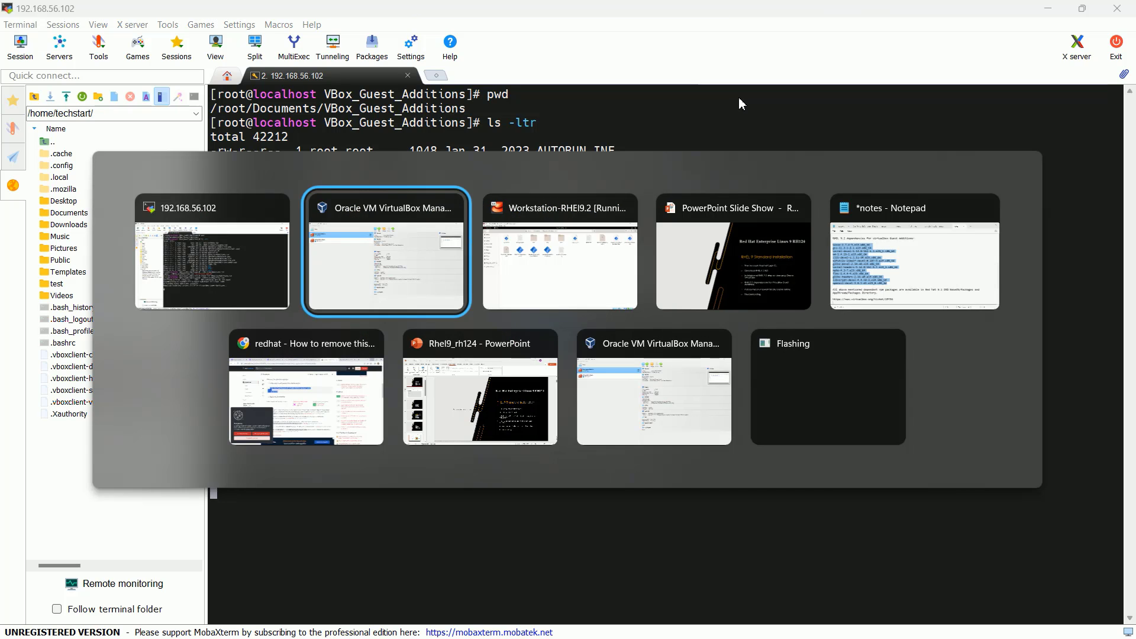
pyautogui.hotkey('alt', 'Tab')
pyautogui.hotkey('alt', 'Tab')
pyautogui.hotkey('alt', 'Tab')
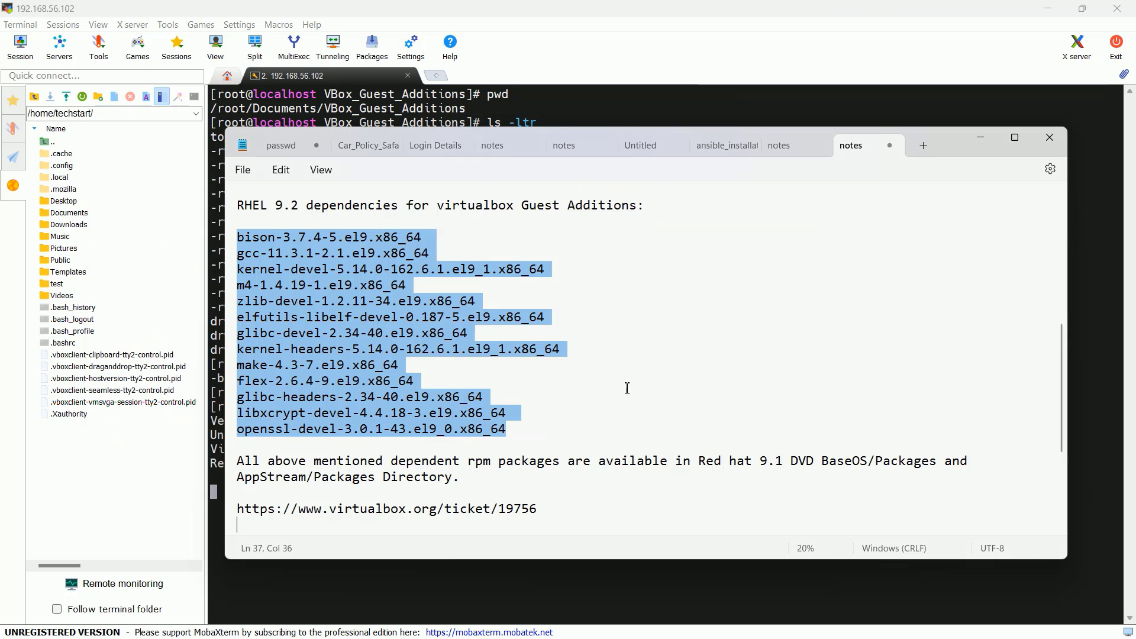
pyautogui.click(627, 414)
pyautogui.press('Down')
pyautogui.press('Down')
pyautogui.press('Down')
pyautogui.press('Down')
pyautogui.press('Down')
pyautogui.press('Down')
pyautogui.press('Down')
pyautogui.press('Down')
pyautogui.press('Down')
pyautogui.press('Down')
pyautogui.press('Down')
pyautogui.press('Down')
pyautogui.press('Down')
pyautogui.press('Down')
pyautogui.press('Down')
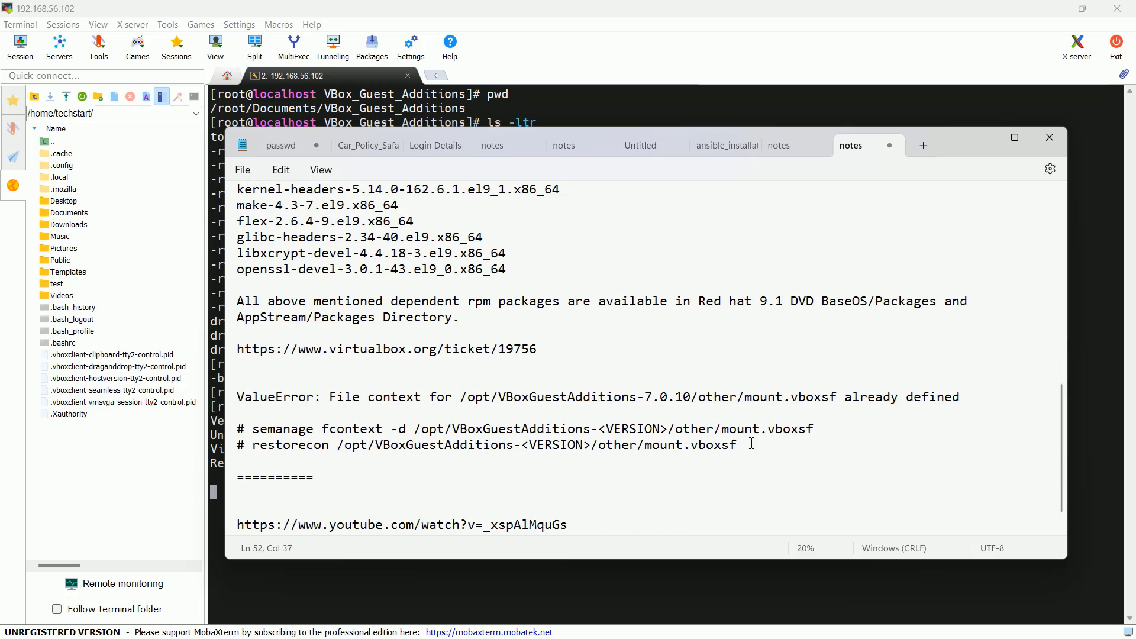
pyautogui.moveTo(751, 444); pyautogui.dragTo(230, 434)
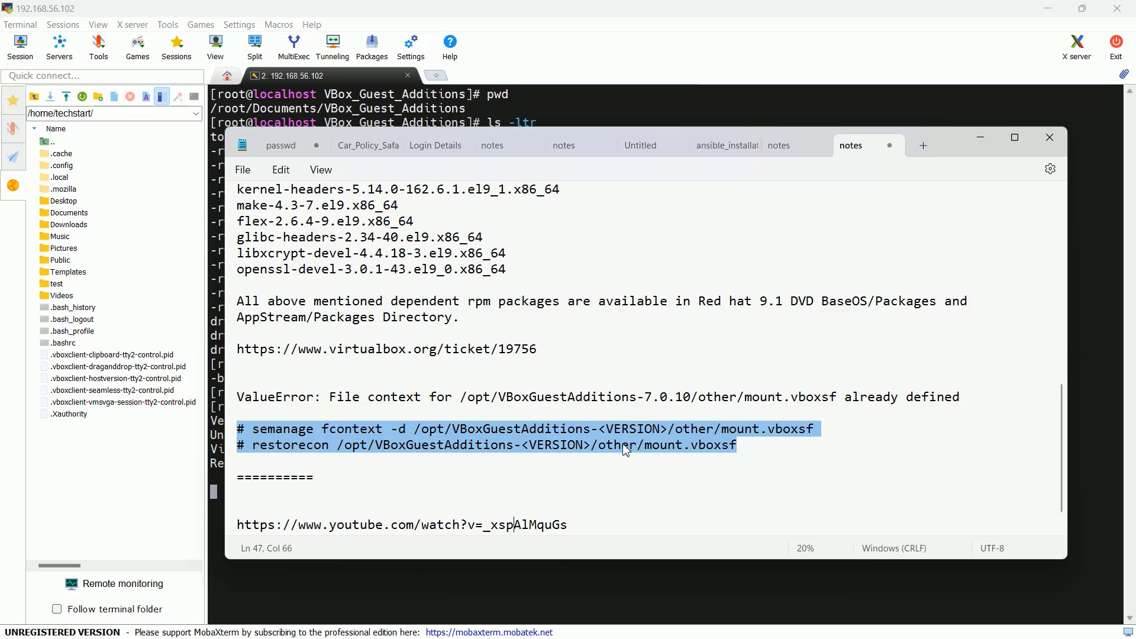
pyautogui.hotkey('alt', 'Tab')
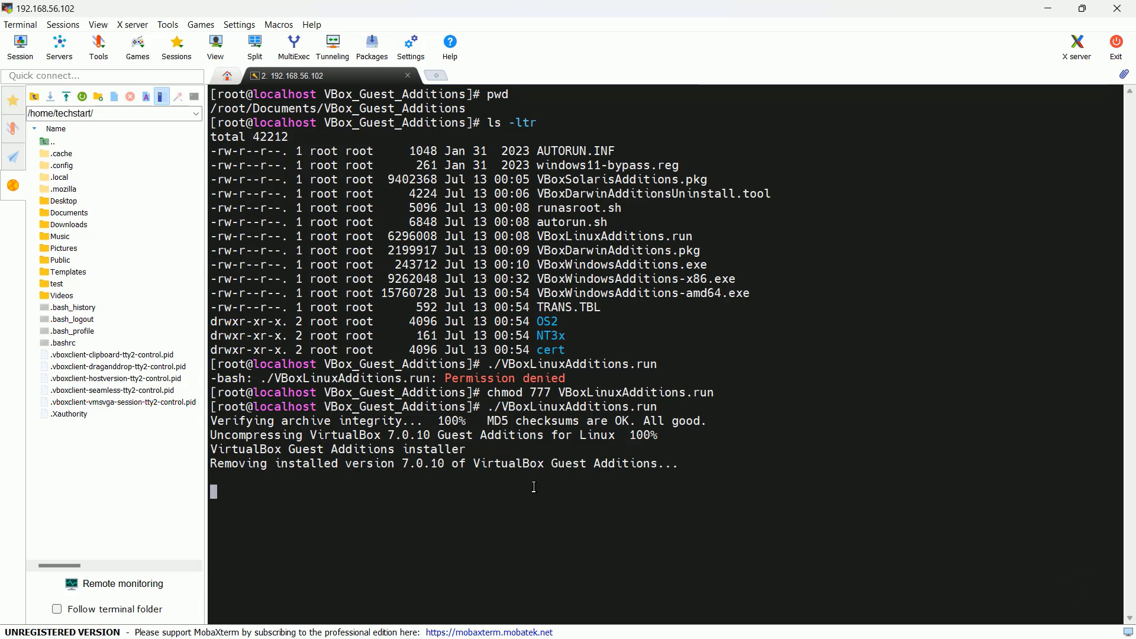
pyautogui.press('Return')
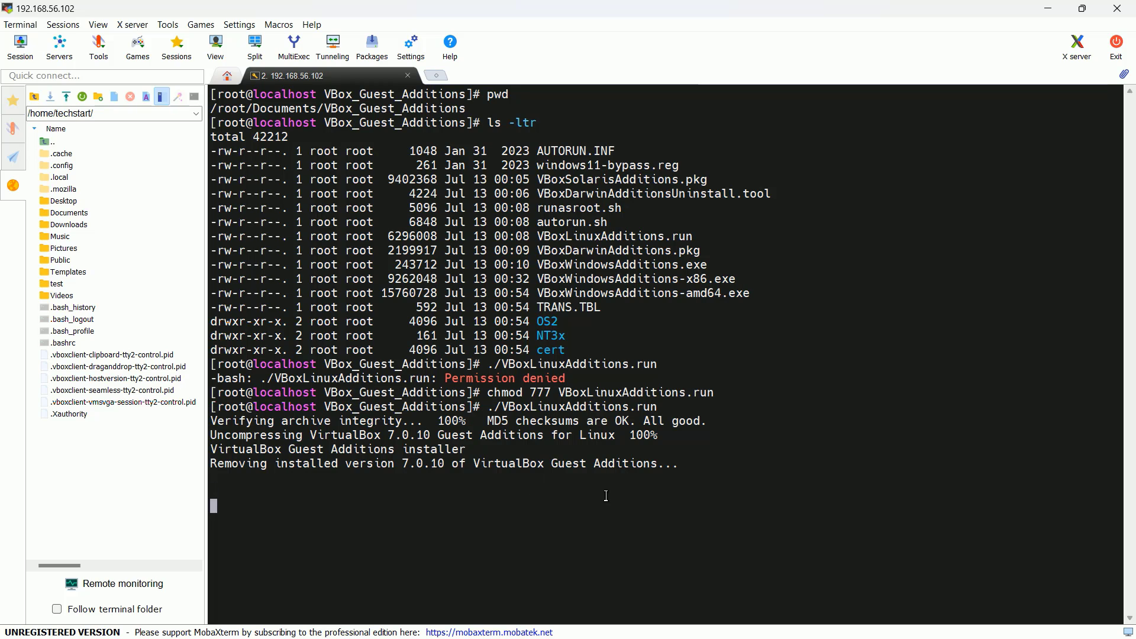